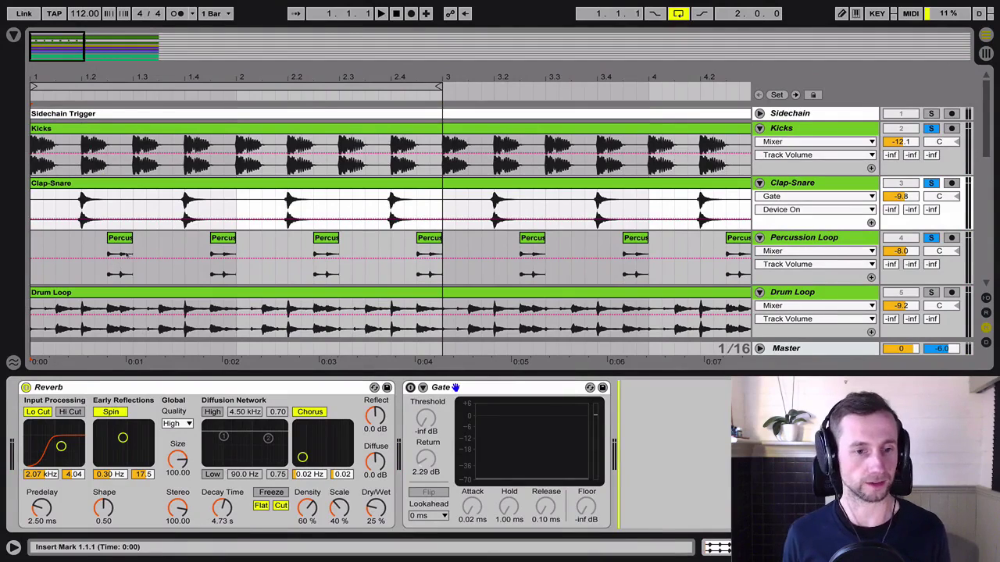
- Compare playback of the loop with the Clap-Snare track's Reverb bypassed and with it switched back on
click(31, 398)
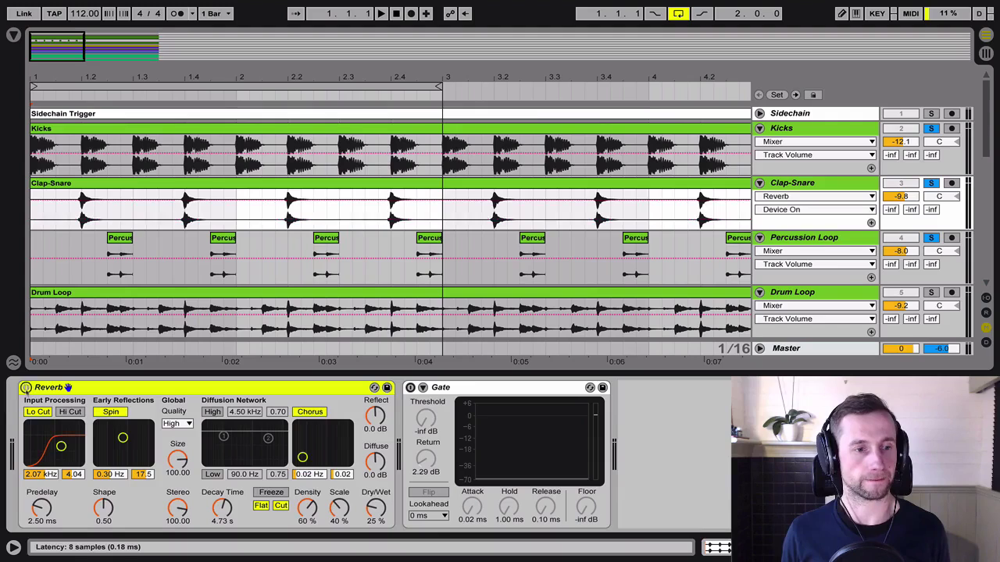
click(26, 387)
key(space)
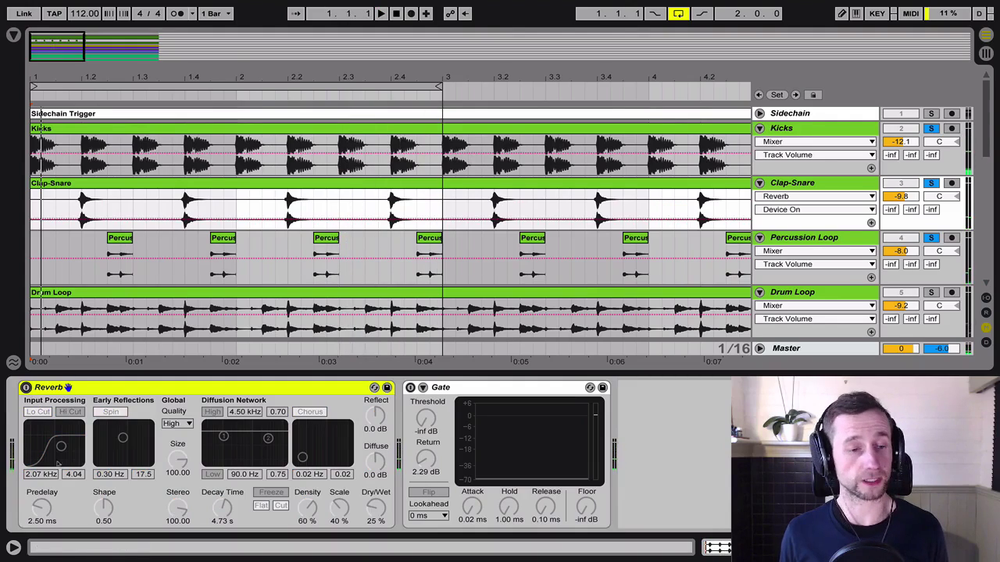
click(26, 387)
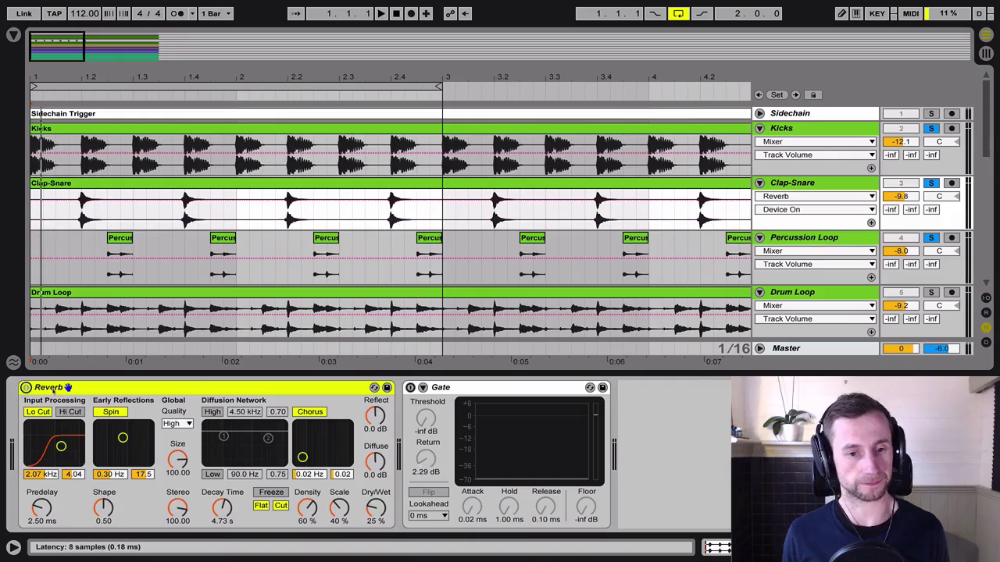
key(space)
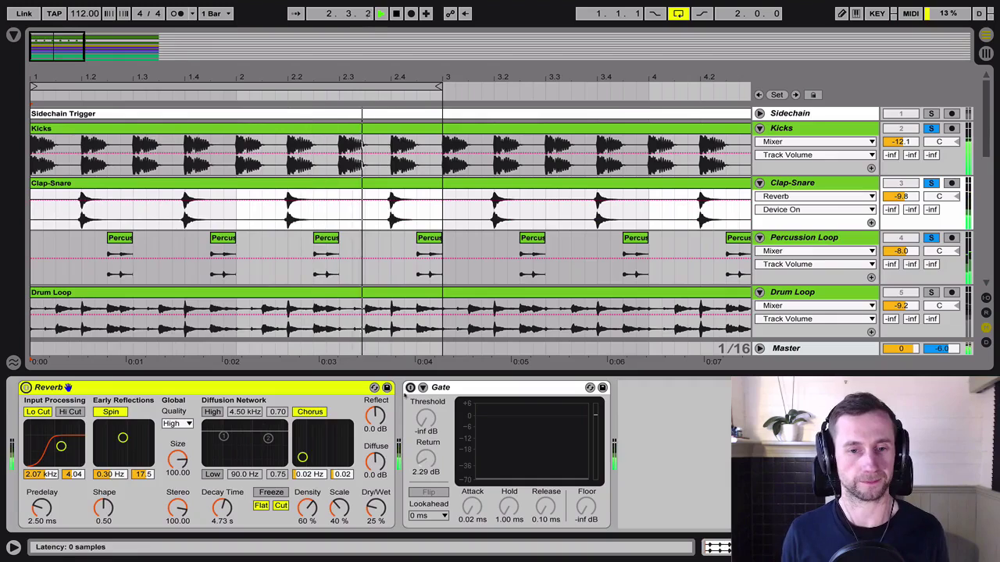
- Switch on the Gate after the Reverb on the Clap-Snare track and raise its threshold to -8.92 dB
click(409, 388)
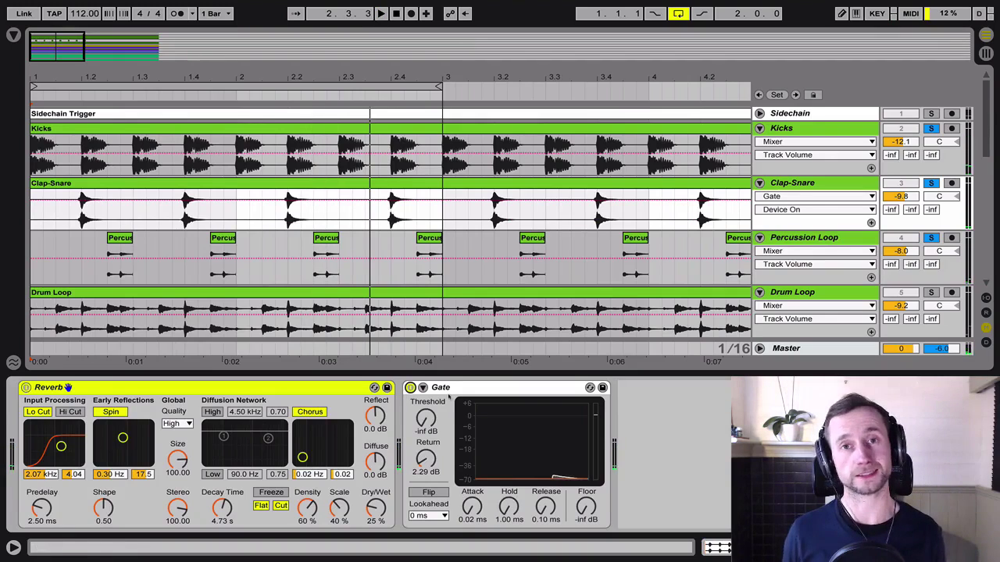
click(426, 421)
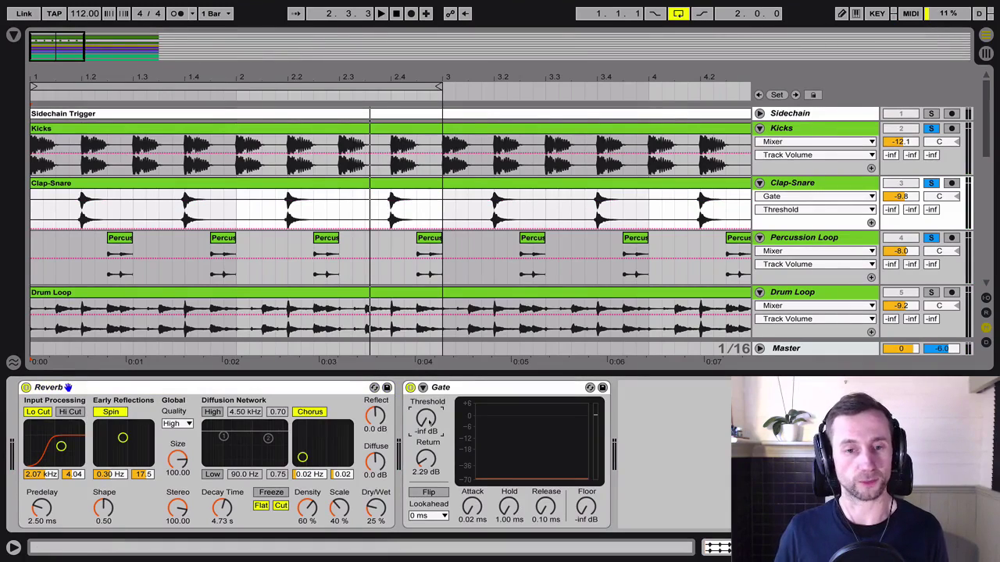
key(Up)
key(Up)
key(Up)
key(Up)
key(Up)
key(Up)
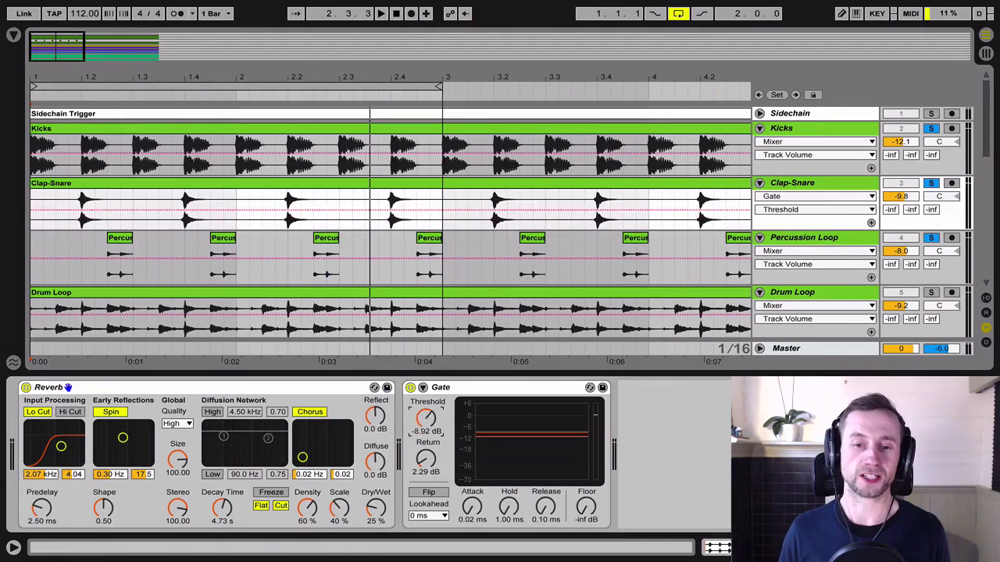
- Reset the Gate threshold to -inf dB, raise it to its 6.00 dB maximum, and reset it to -inf dB
key(Delete)
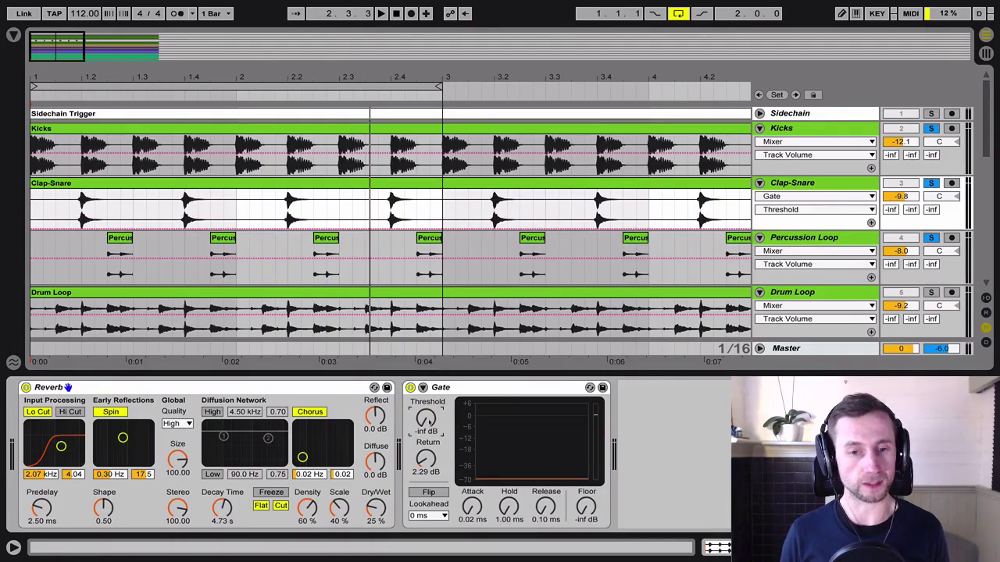
key(Up)
key(Up)
key(Up)
key(Up)
key(Up)
key(Up)
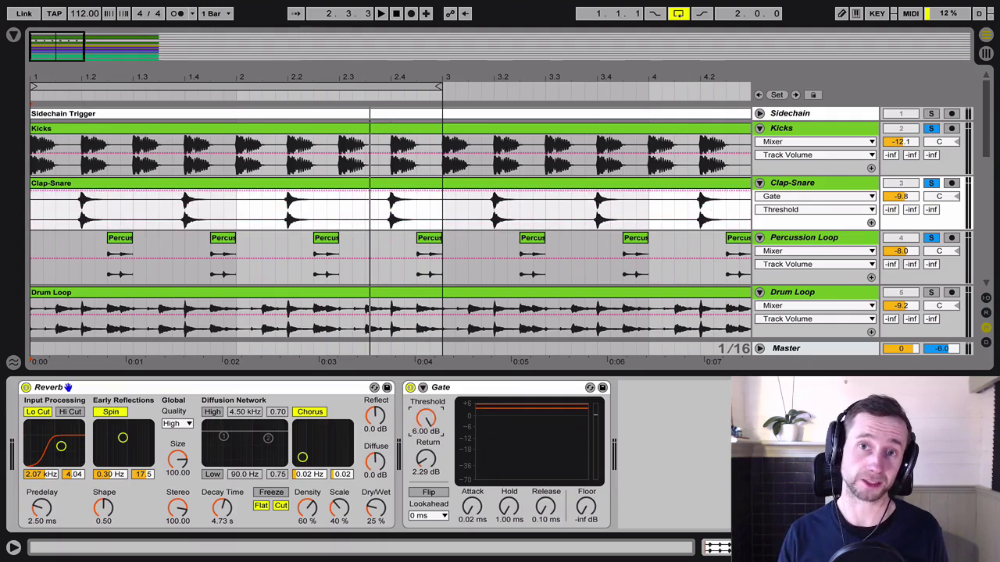
key(Delete)
- Audition the loop with the Gate threshold at -inf dB, and try thresholds of -14 dB and 6 dB
key(space)
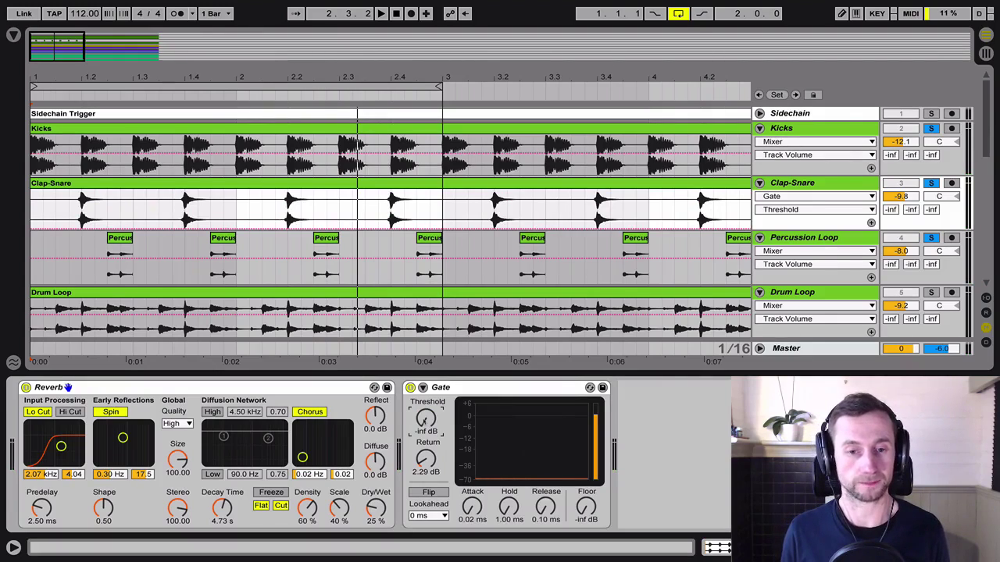
key(space)
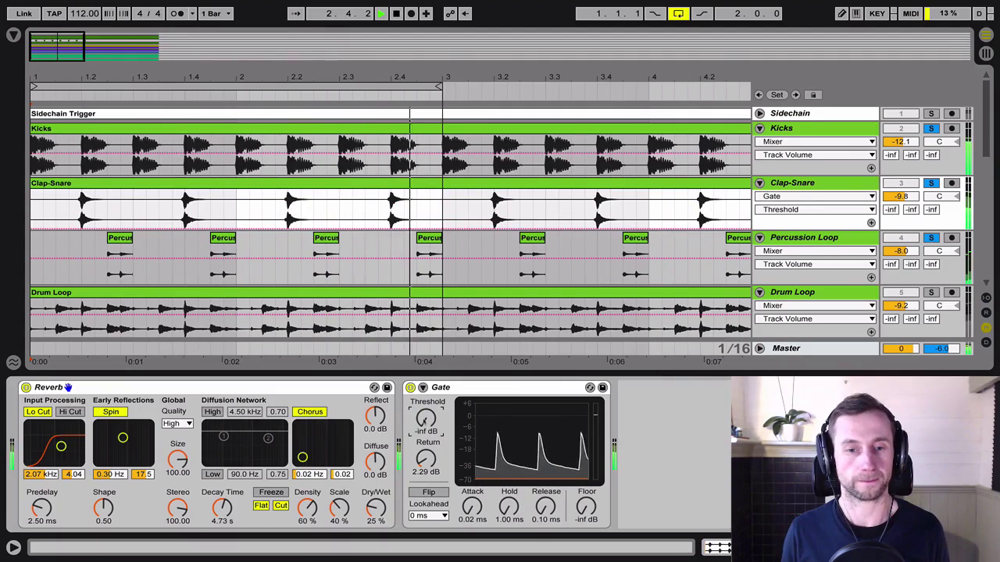
key(space)
text(-14)
key(Return)
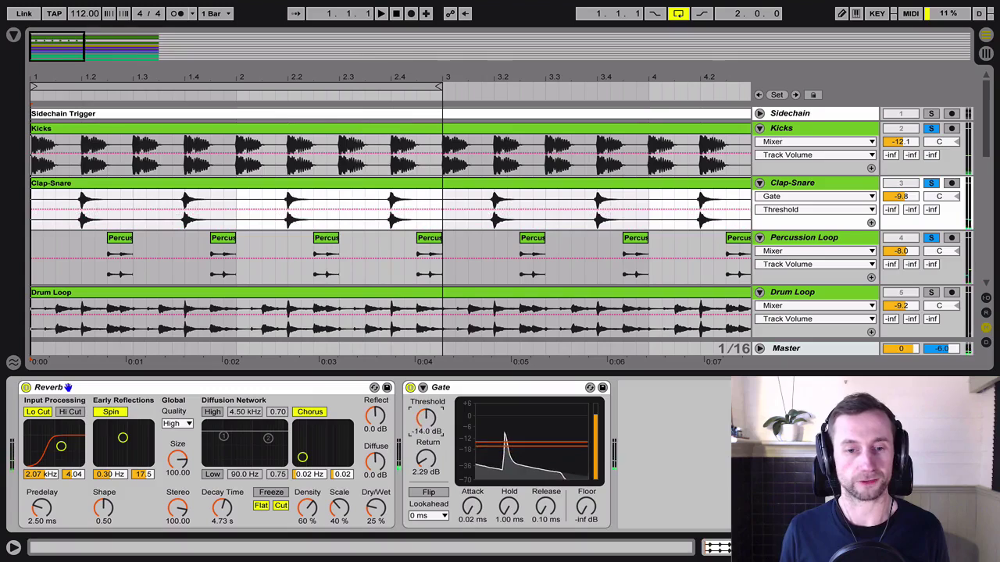
text(6)
key(Return)
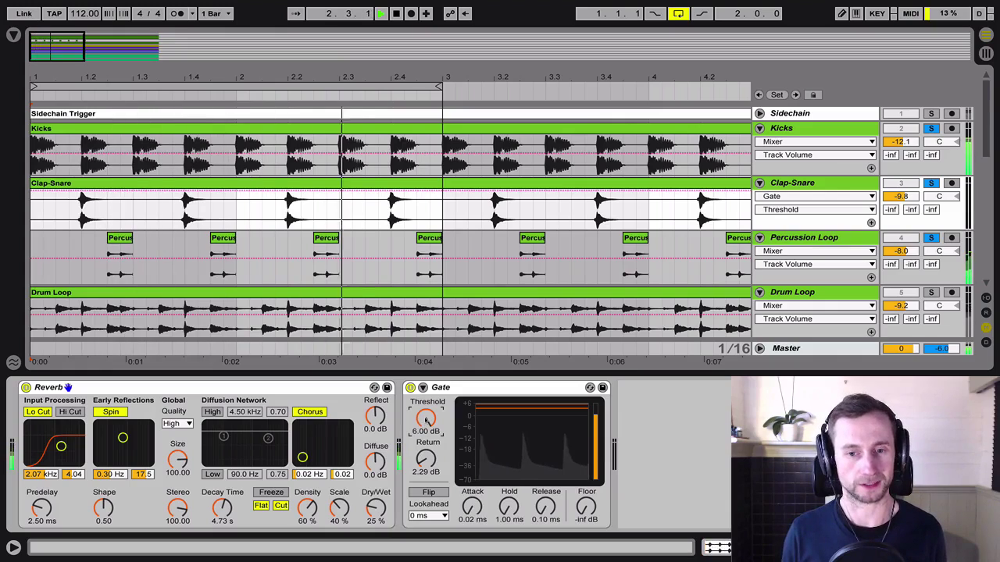
- Lower the Gate threshold to -15.0 dB during playback and listen to the gated clap-snare
key(space)
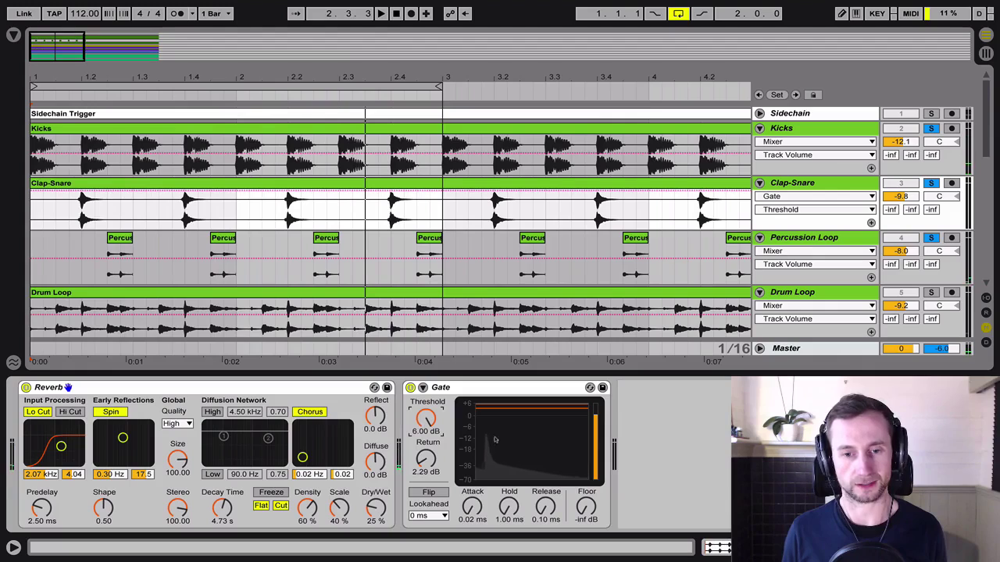
key(space)
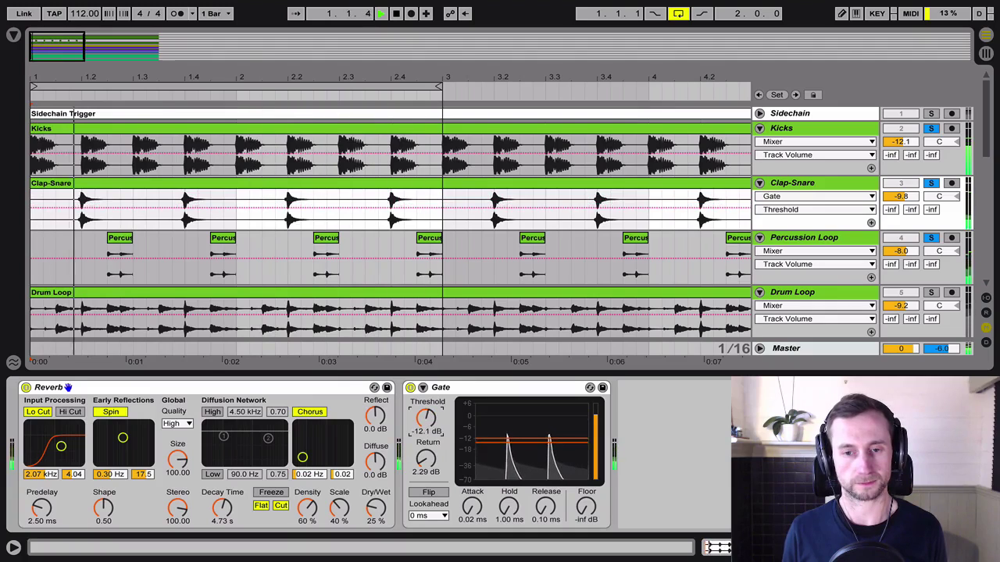
key(space)
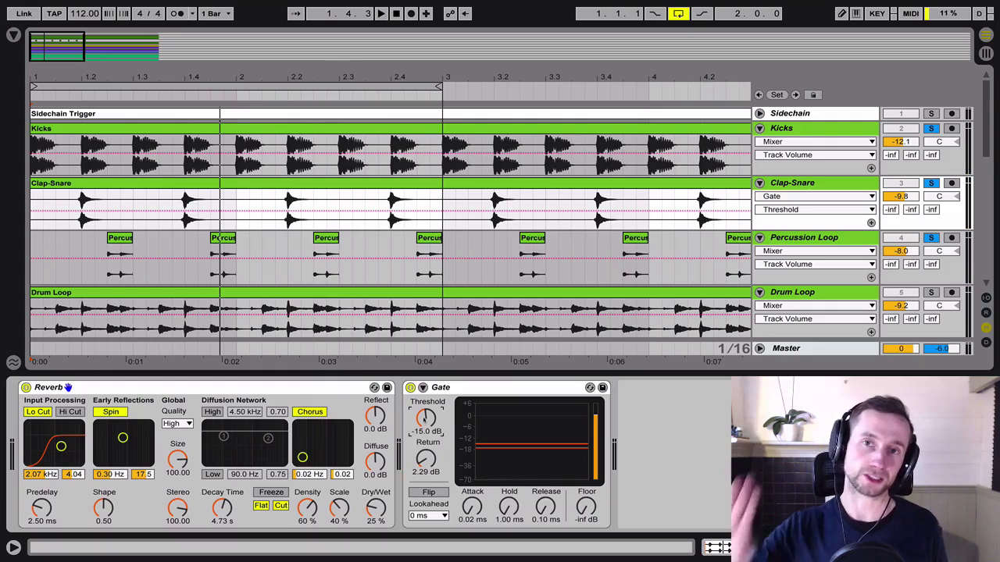
key(space)
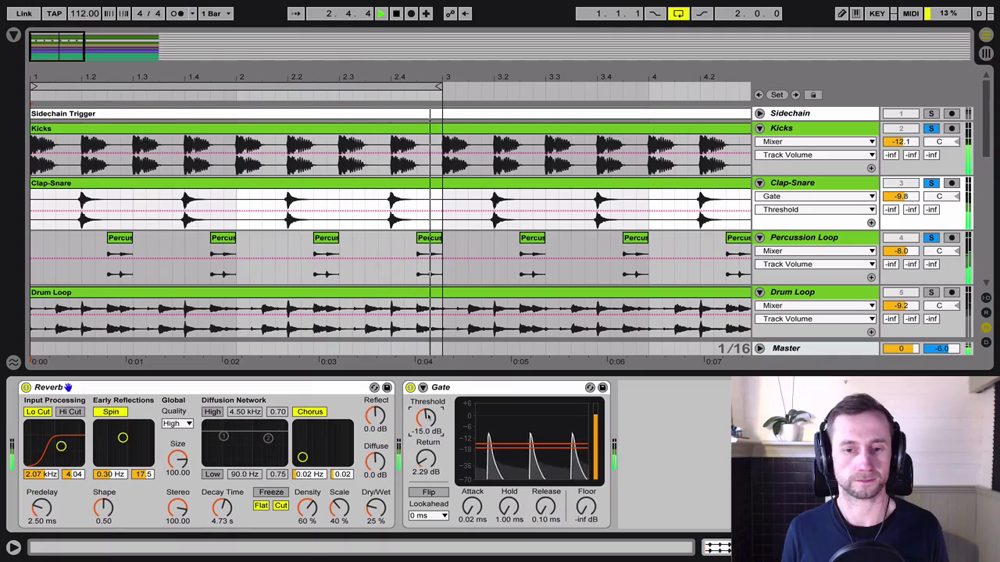
key(space)
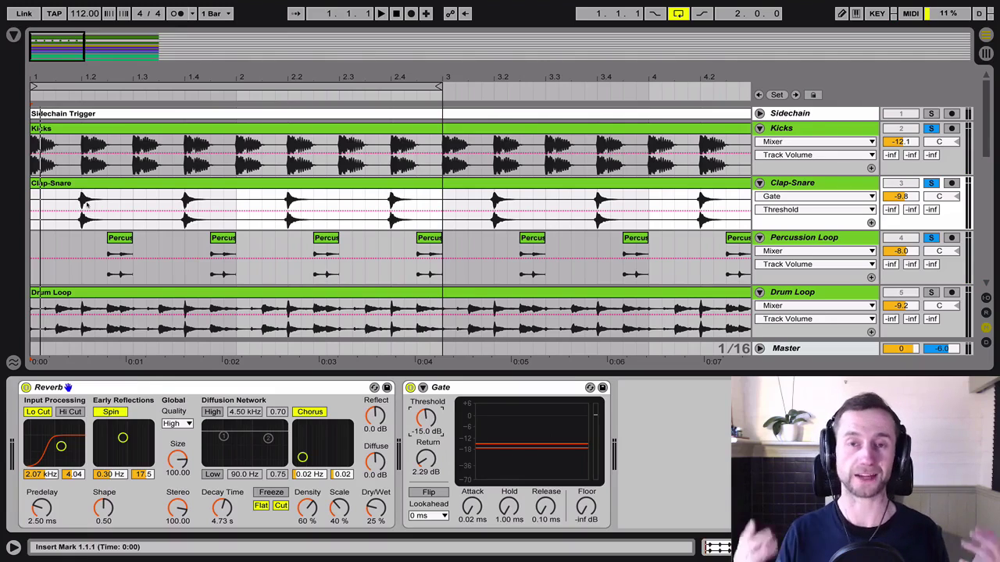
- Bypass the Gate, play the loop for comparison, and switch the Gate back on
key(0)
key(space)
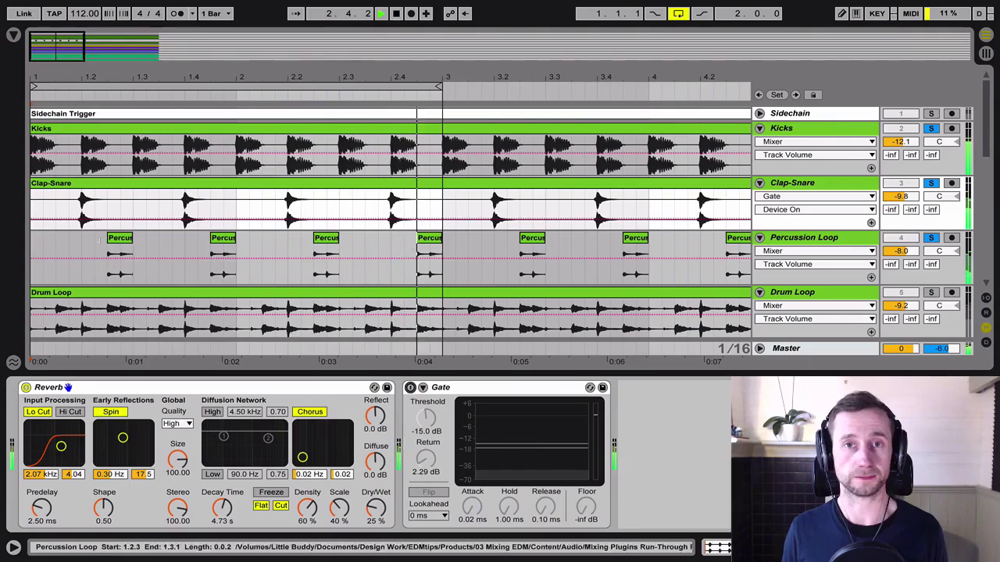
key(space)
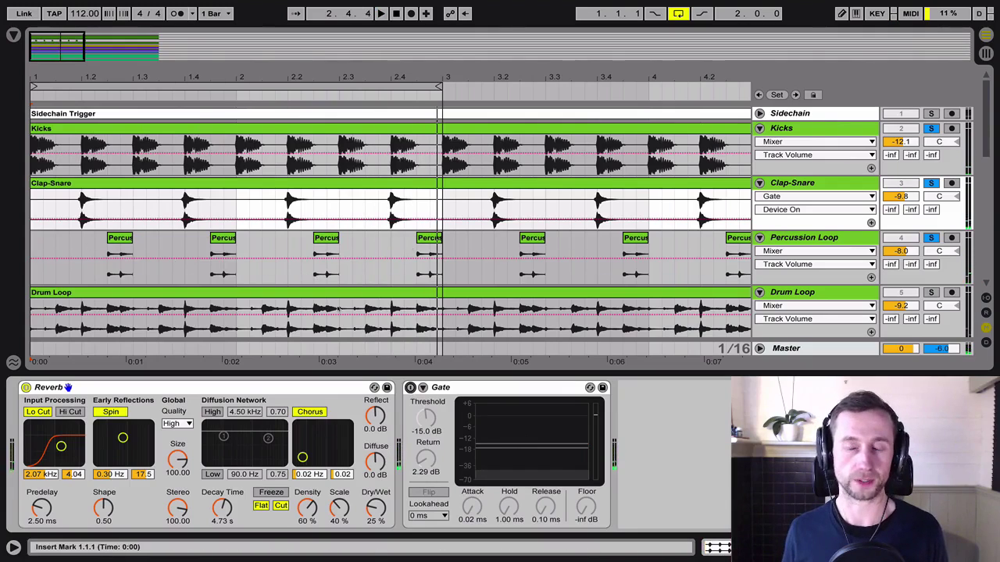
click(410, 387)
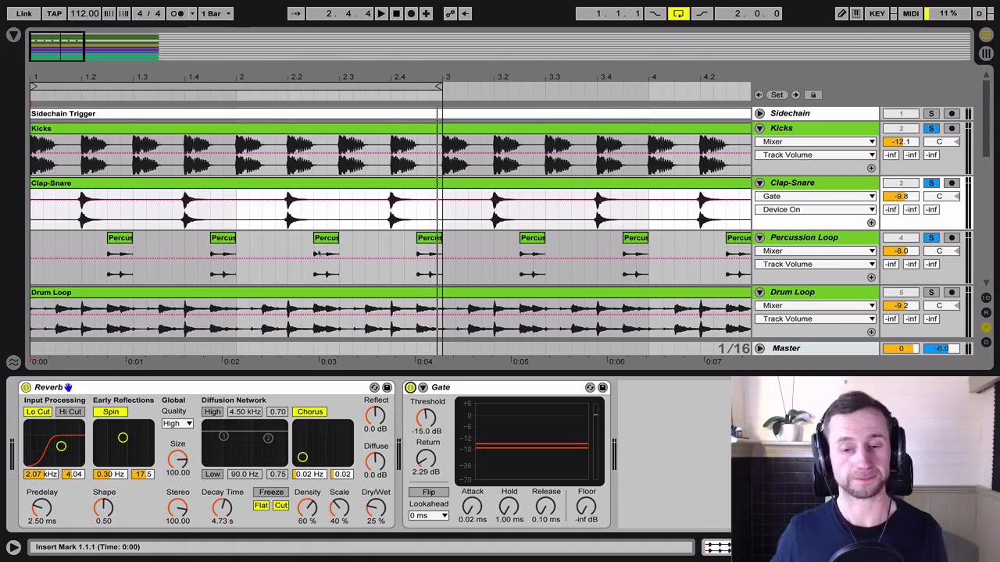
- Raise the Gate floor to about -10.1 dB during playback and return it to -inf dB
click(419, 418)
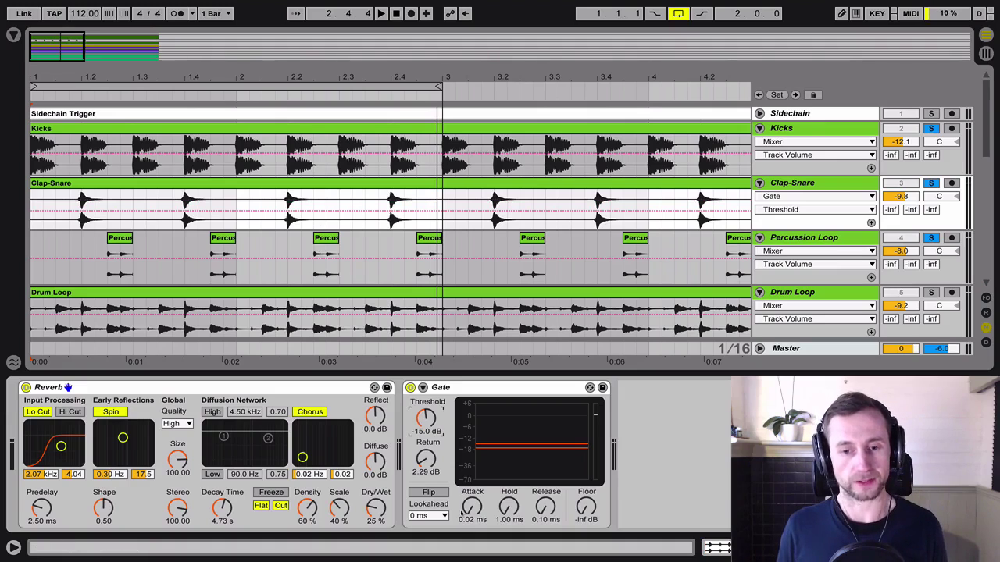
click(592, 508)
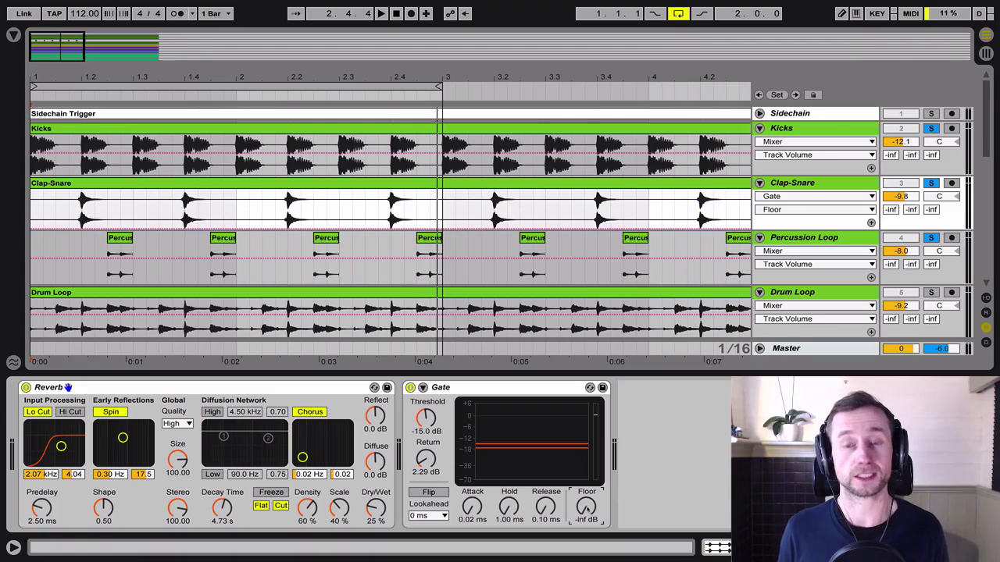
key(space)
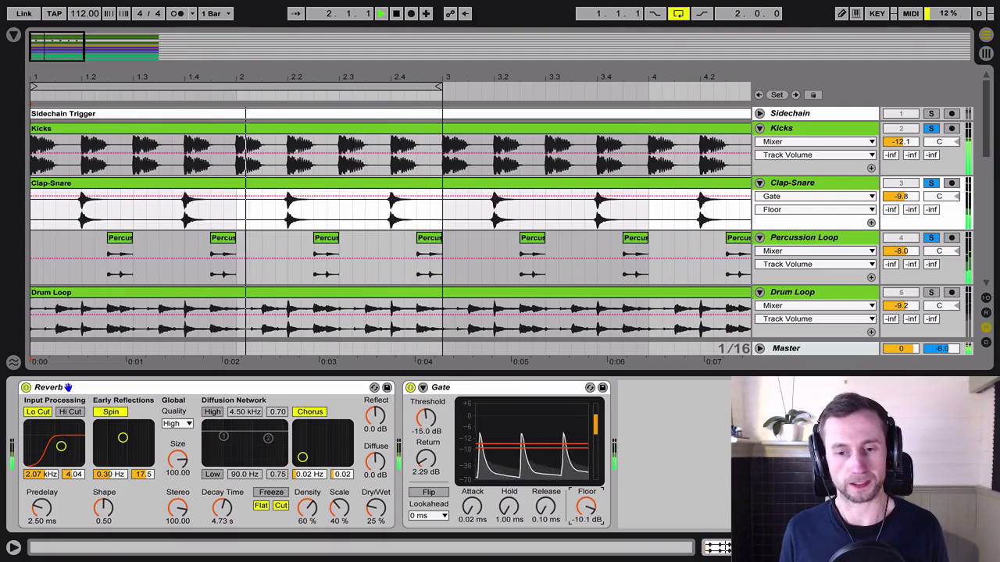
drag(586, 508, 586, 476)
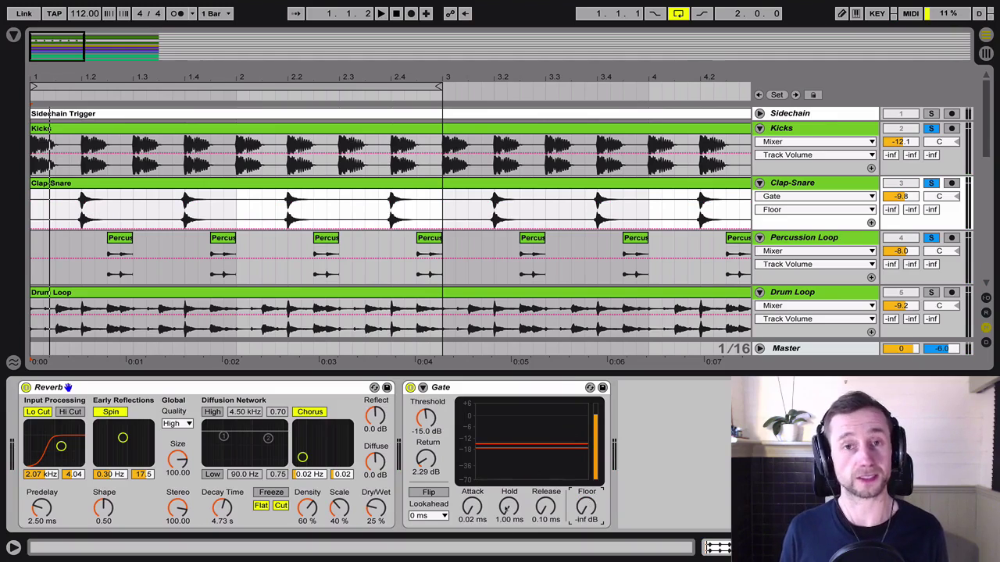
- Try a Gate hold of 186 ms and a release of 89.0 ms while the loop plays
key(space)
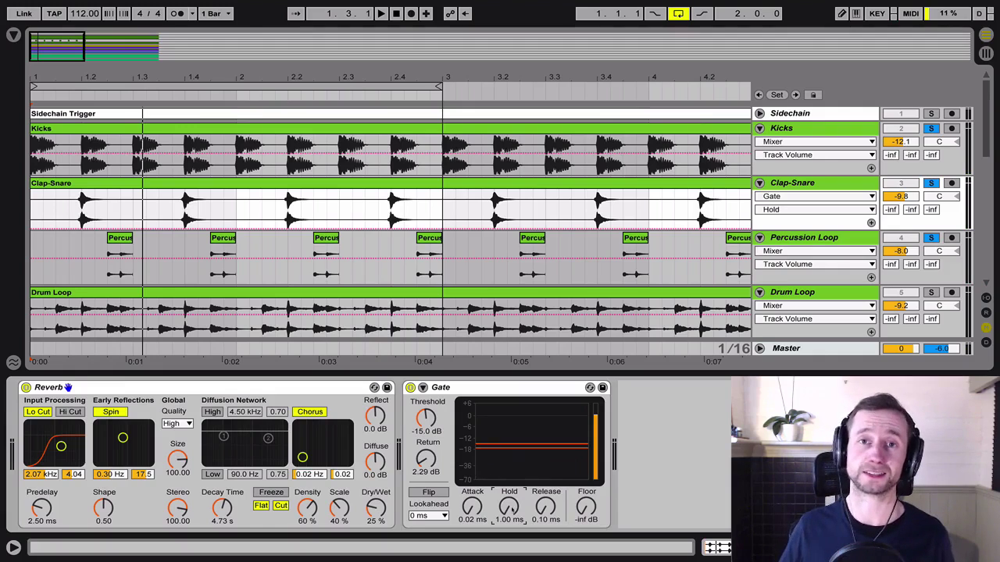
key(space)
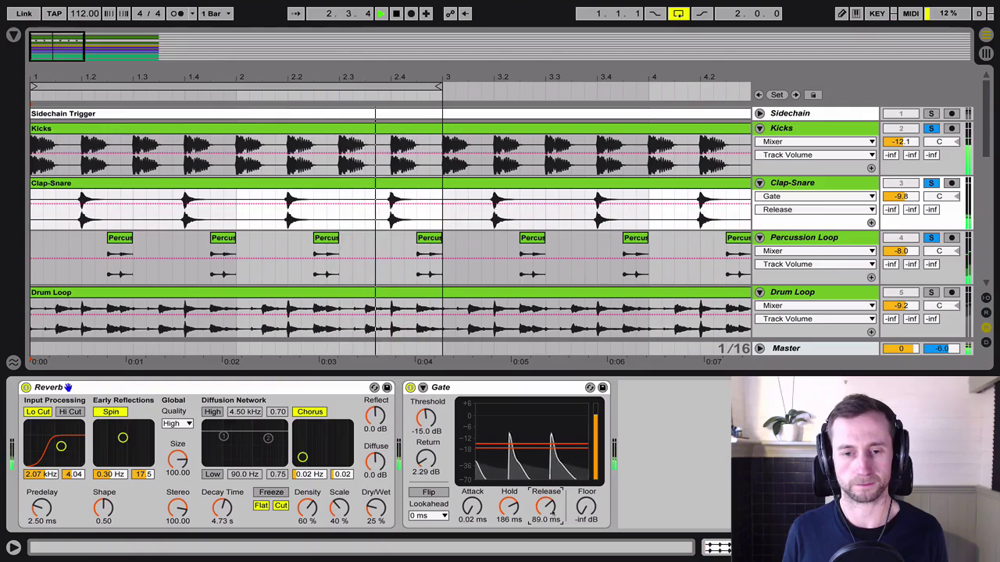
key(space)
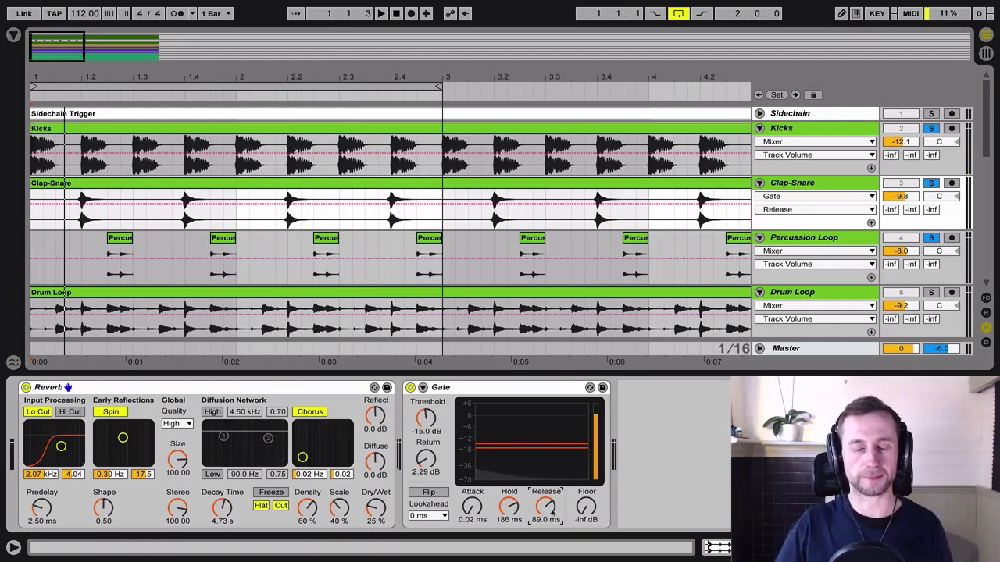
- Set the Gate's hold to 43.5 ms and its release to 123 ms, and audition the loop
drag(512, 511, 512, 540)
drag(545, 508, 546, 488)
key(space)
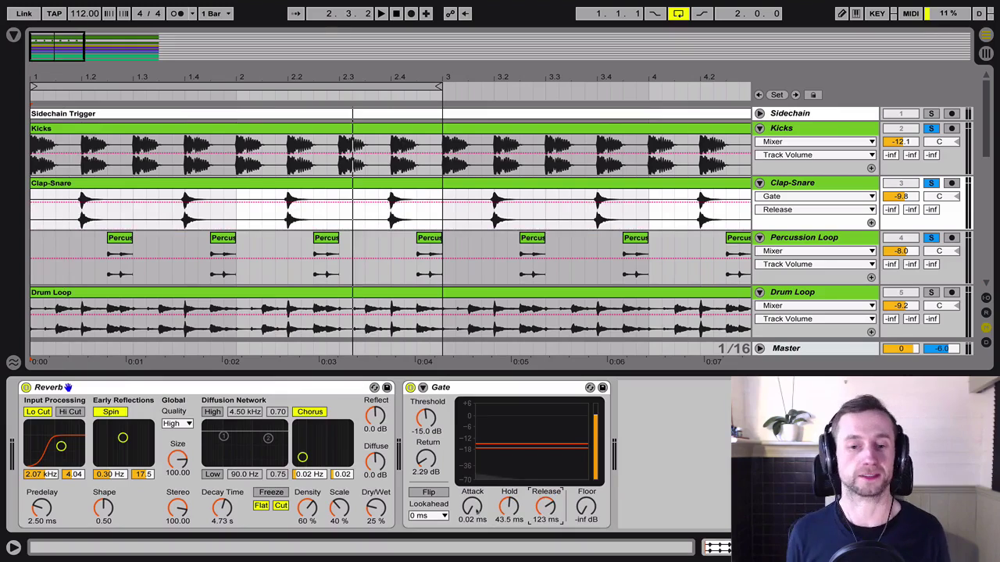
- Try a slower Gate attack during playback and reset the attack to 0.02 ms
key(space)
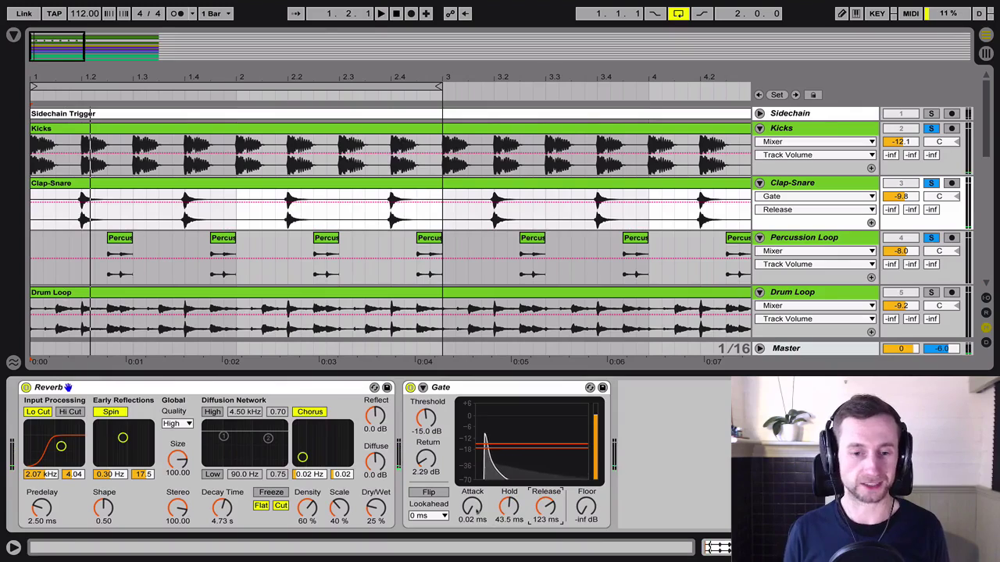
drag(472, 508, 472, 478)
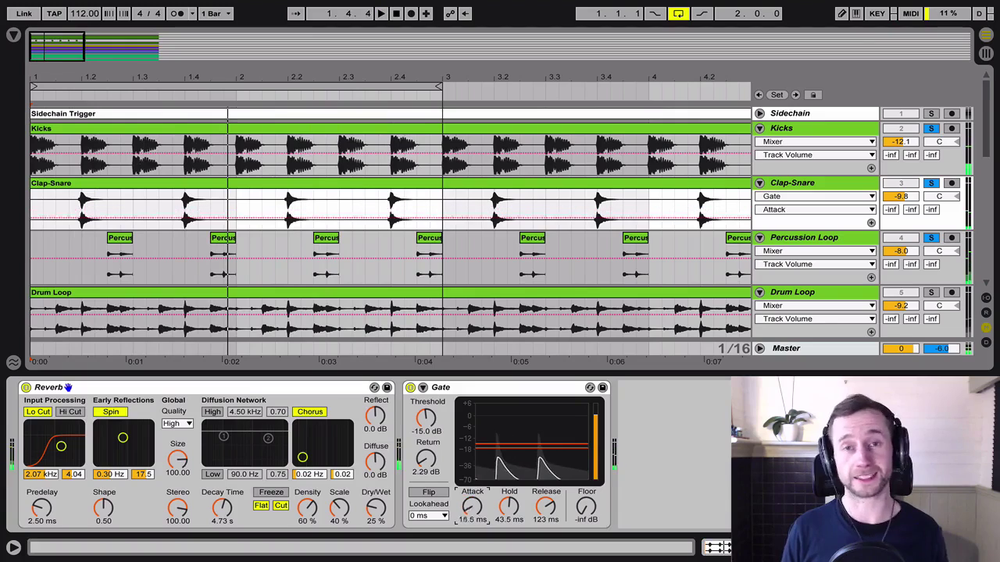
key(Delete)
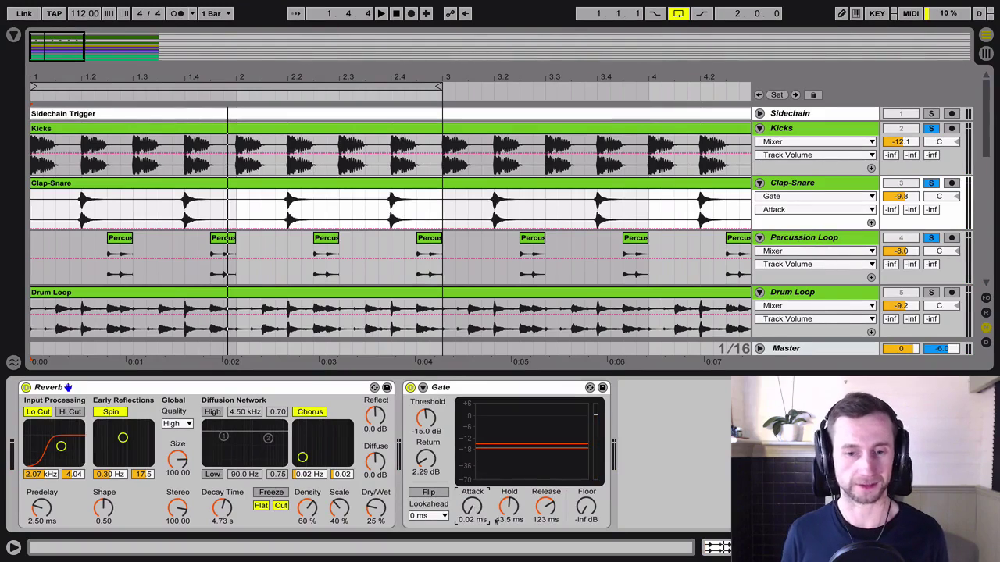
- Reset the Gate's release to 0.10 ms and its hold to 1.00 ms
key(Right)
key(Right)
key(Delete)
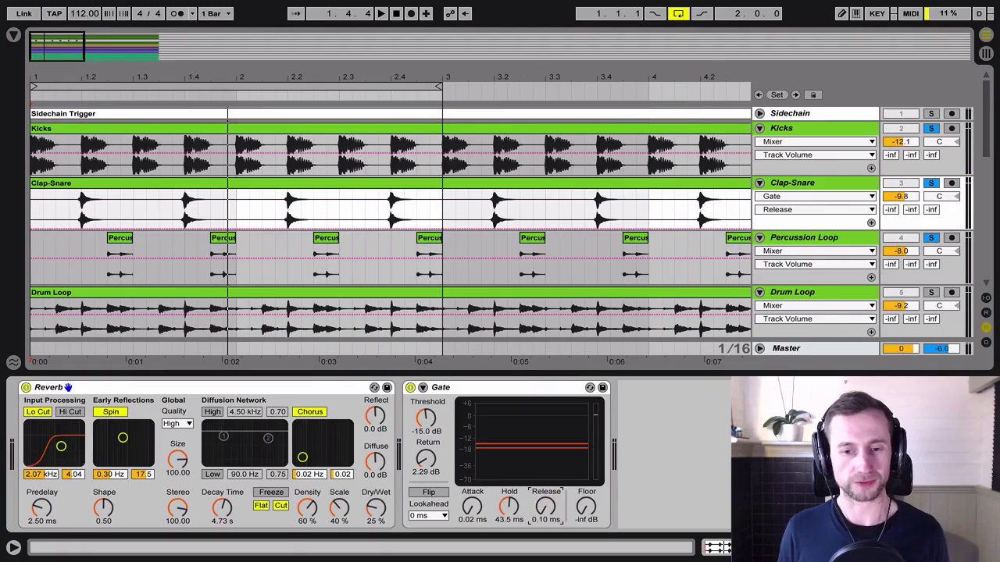
key(Left)
key(Delete)
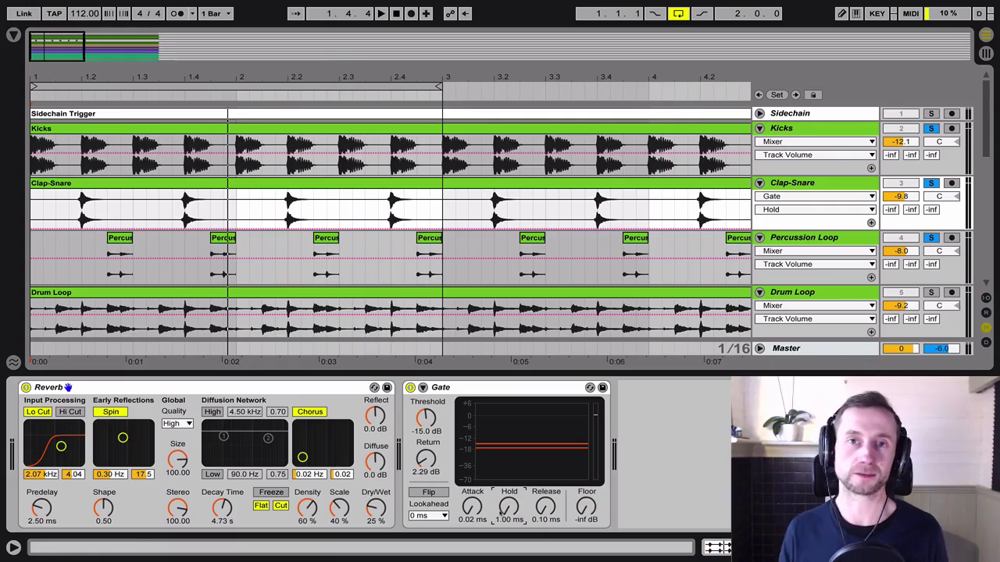
- Try a Gate hold of 139 ms and a release of 39.3 ms, comparing the loop with the Gate off and on
key(space)
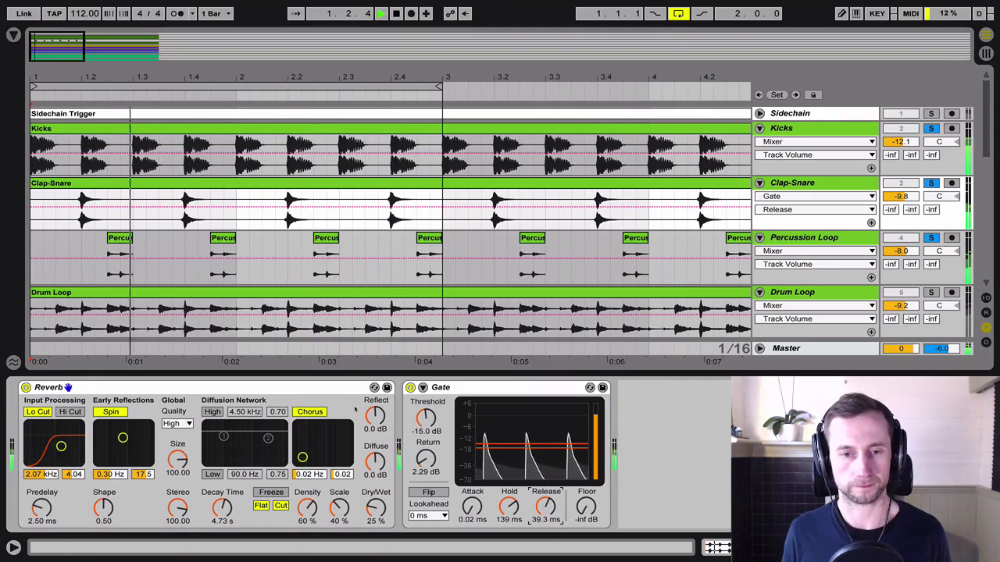
key(0)
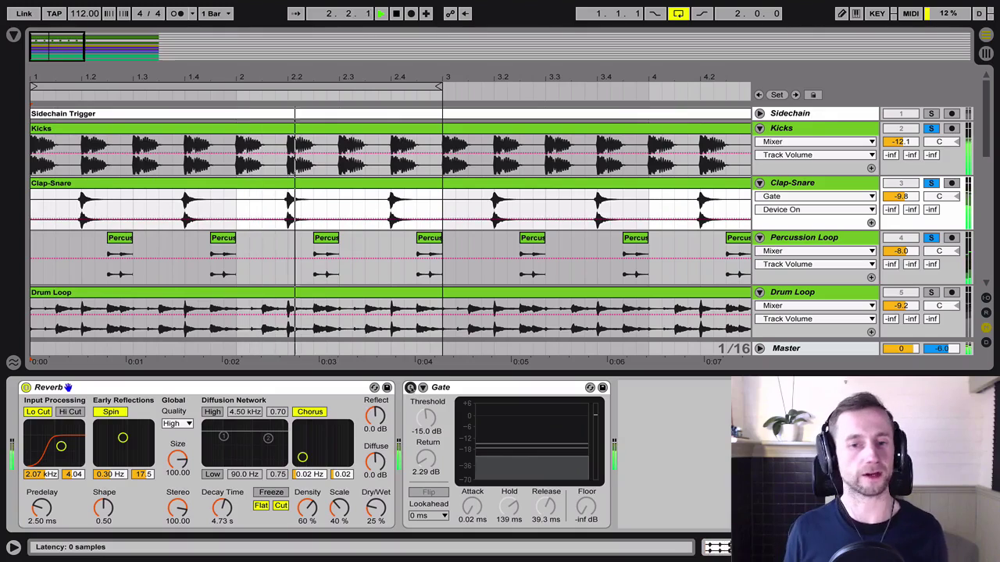
key(0)
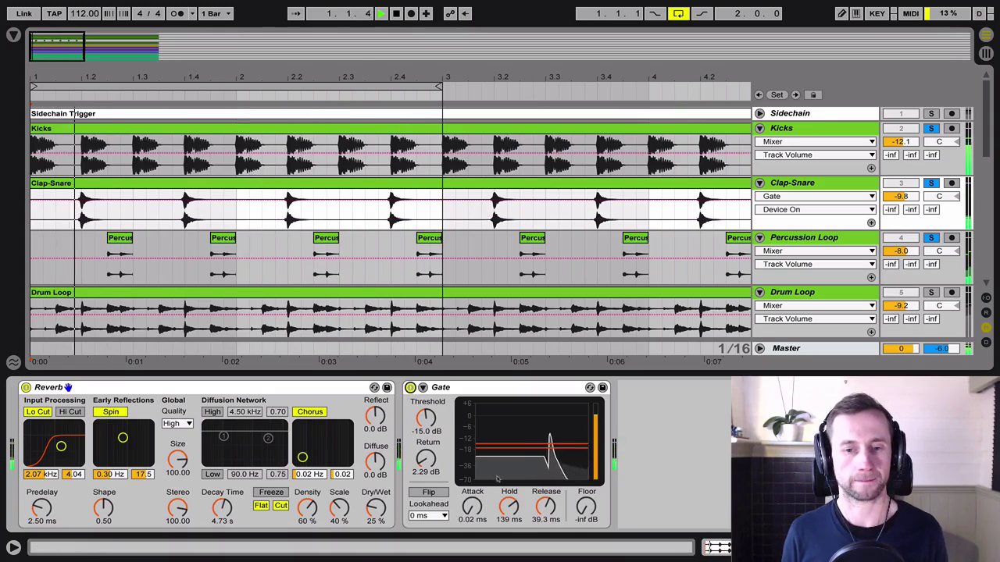
- Set the Gate's hold to 263 ms, and audition the loop with the Percussion Loop track unsoloed and the Gate bypassed
drag(508, 508, 508, 490)
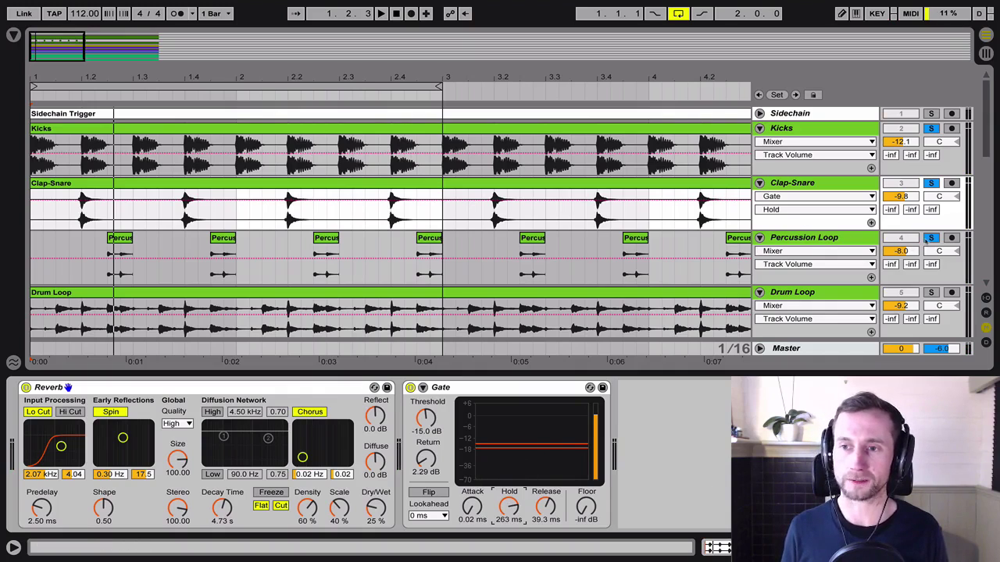
click(930, 128)
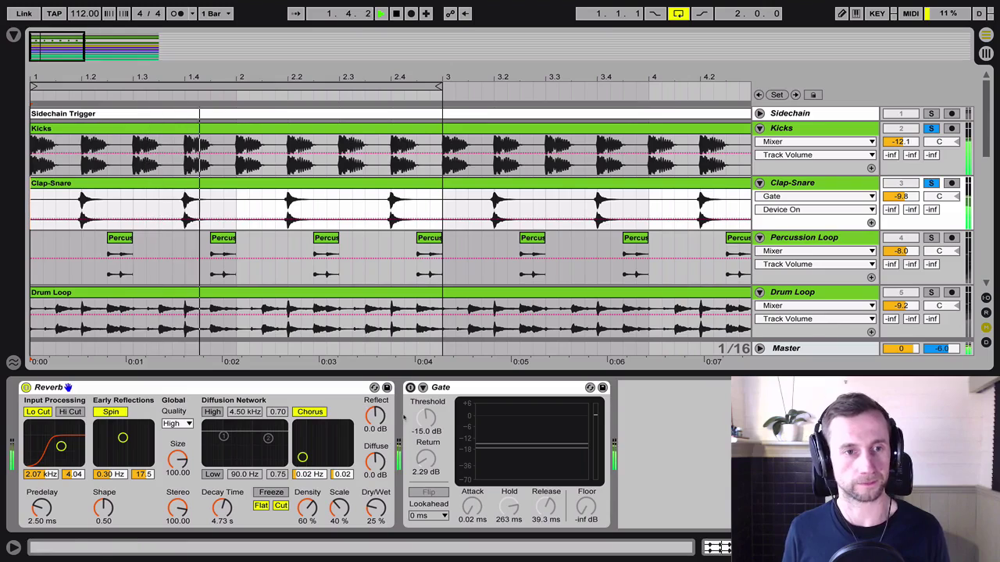
key(space)
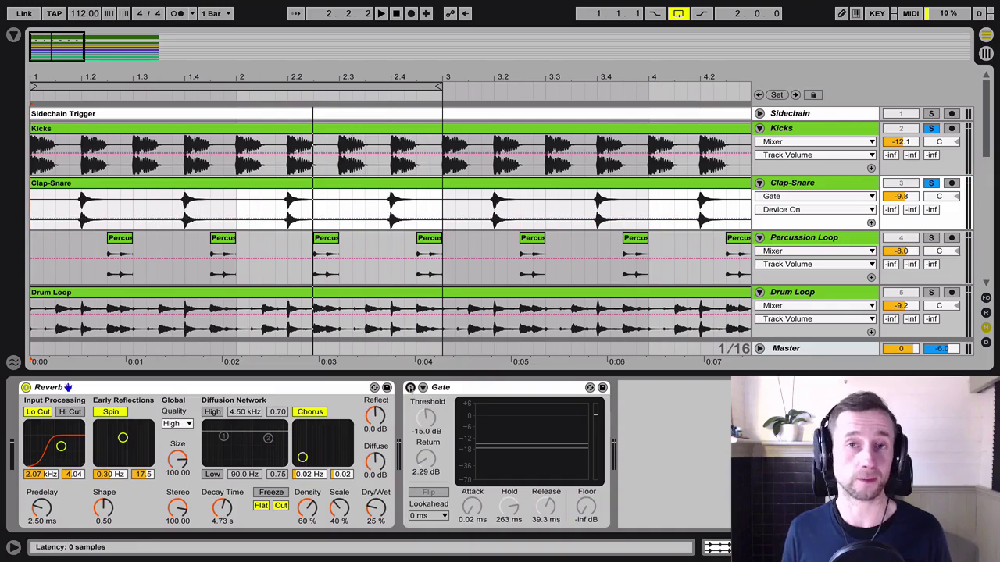
- Set the re-enabled Gate's hold to 982 ms and its release to 0.10 ms, and audition the loop
key(space)
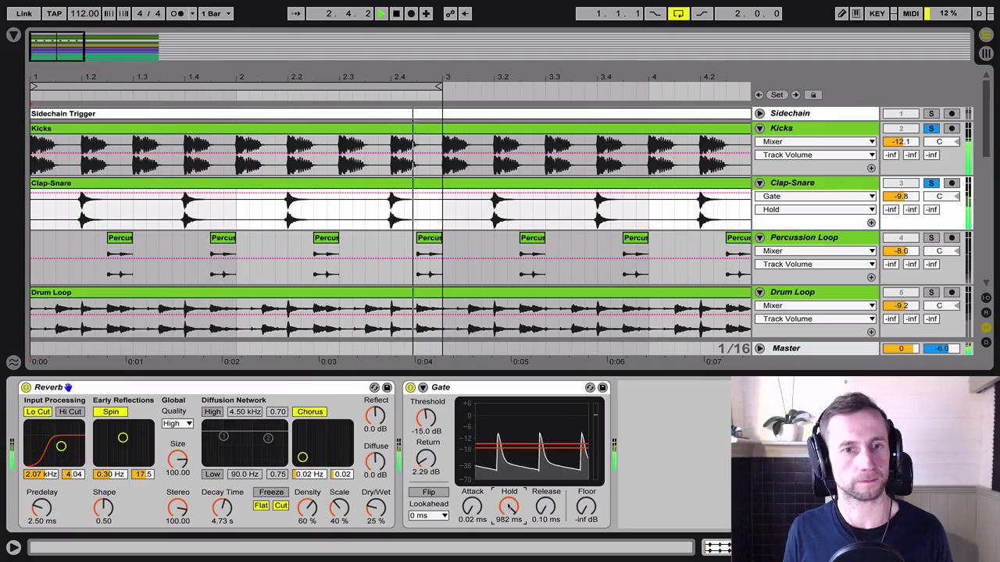
key(space)
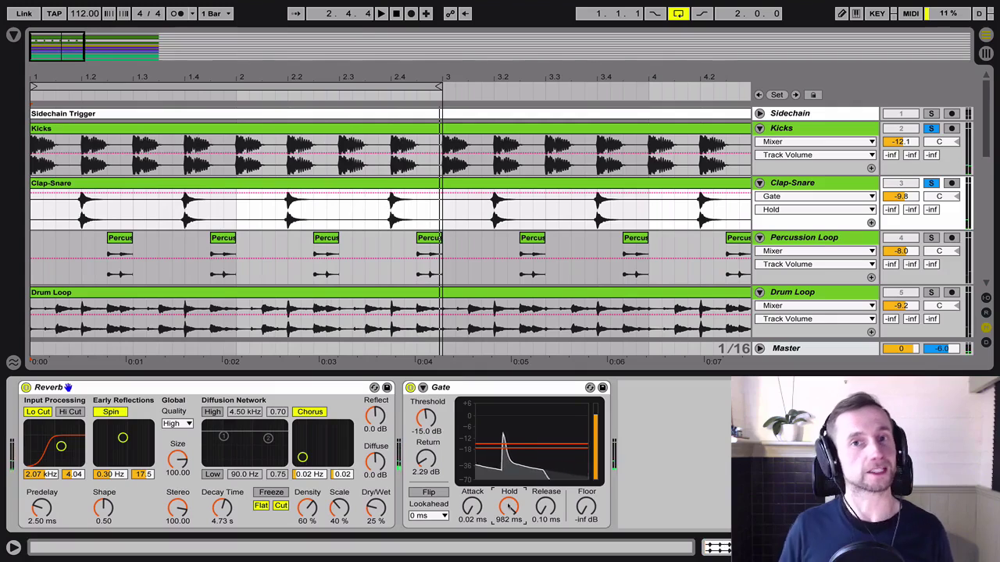